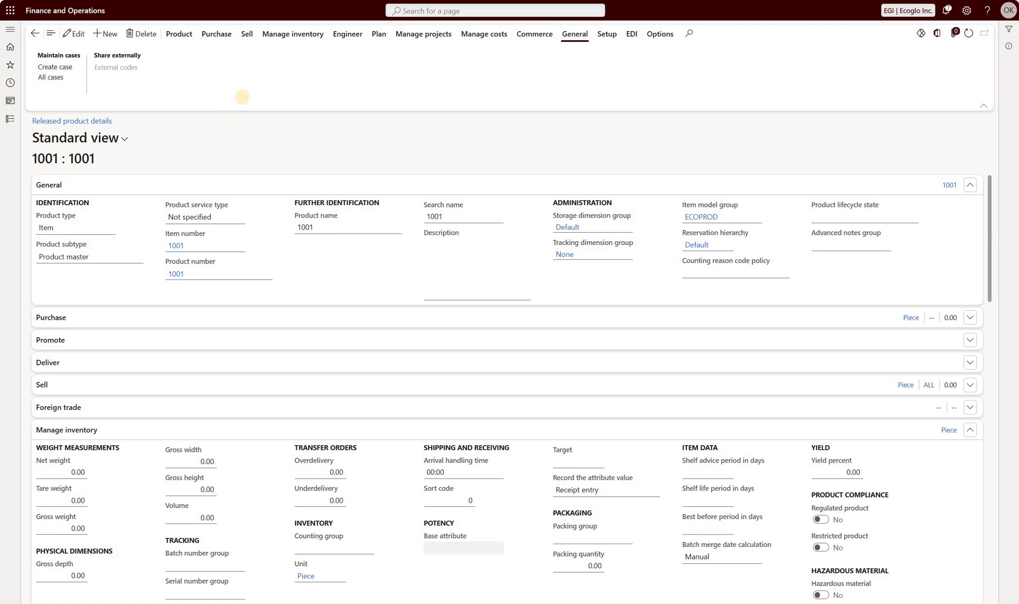
Step: Attempt to rename item 1001 to 1001-NEW through Record info and confirm the change
{"action": "left_click", "coordinate": [659, 35]}
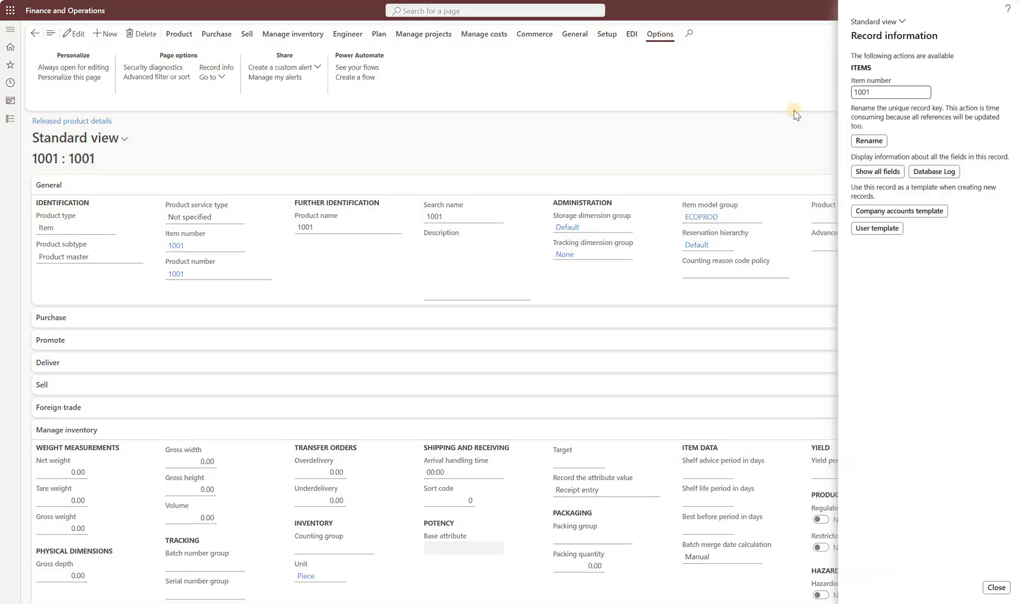
{"action": "left_click", "coordinate": [867, 139]}
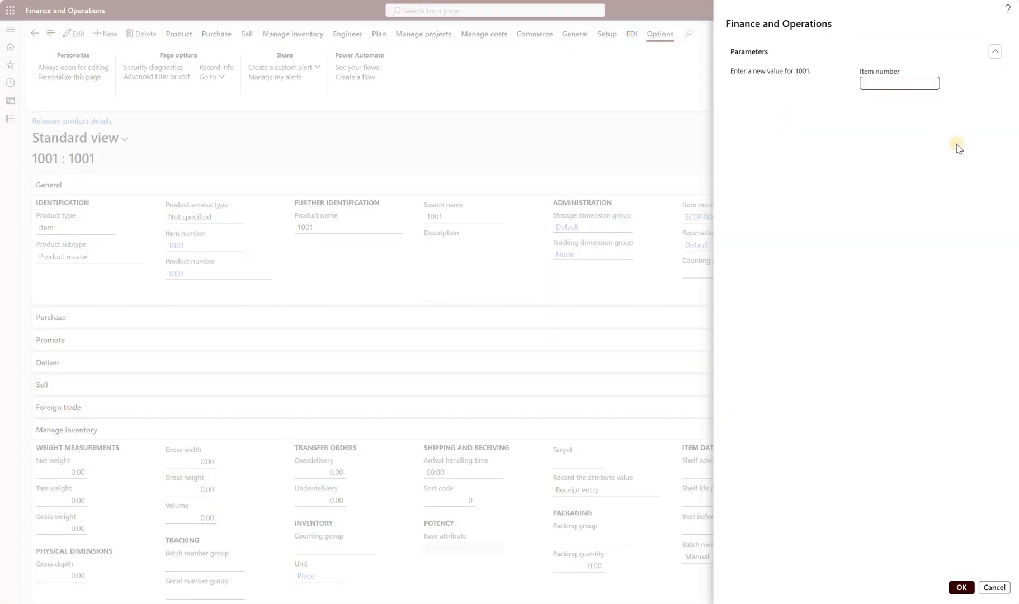
{"action": "type", "text": "1001-NEW"}
{"action": "left_click", "coordinate": [961, 587]}
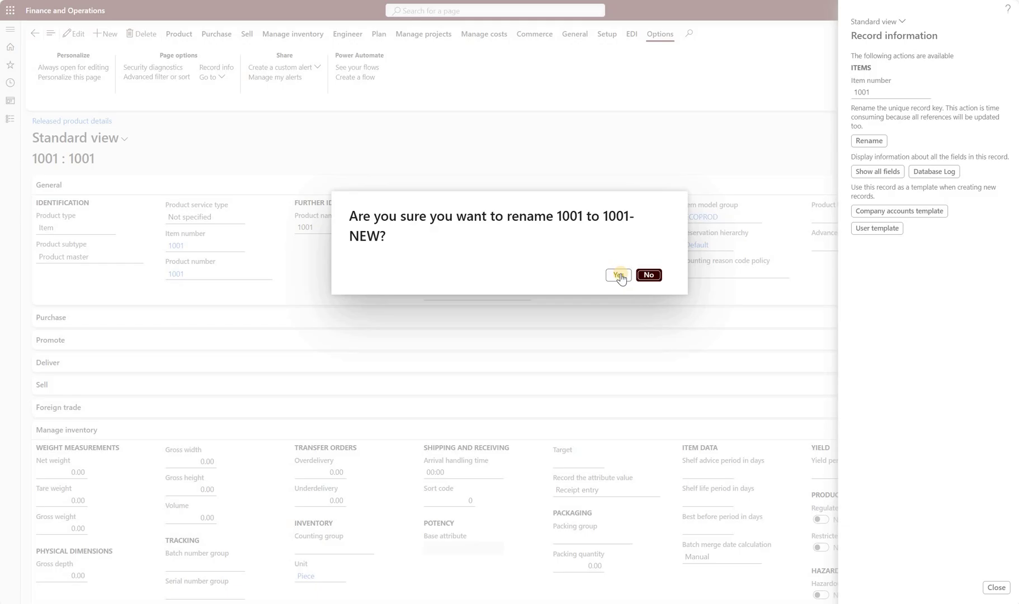
{"action": "left_click", "coordinate": [618, 274]}
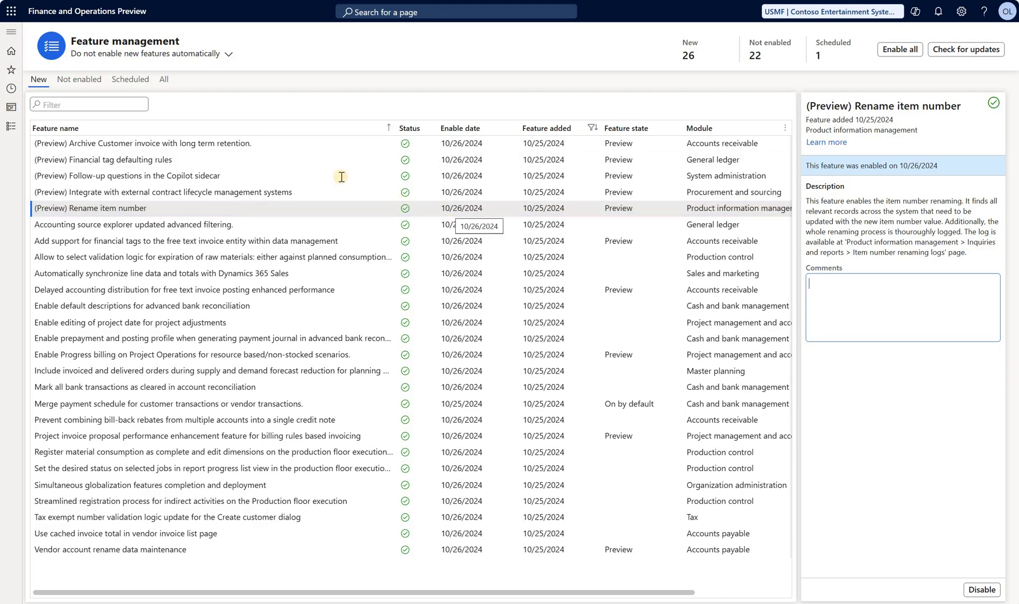
Step: Review item 201's Counting and sales order 000912 inventory transactions, then return to the product
{"action": "left_click", "coordinate": [11, 32]}
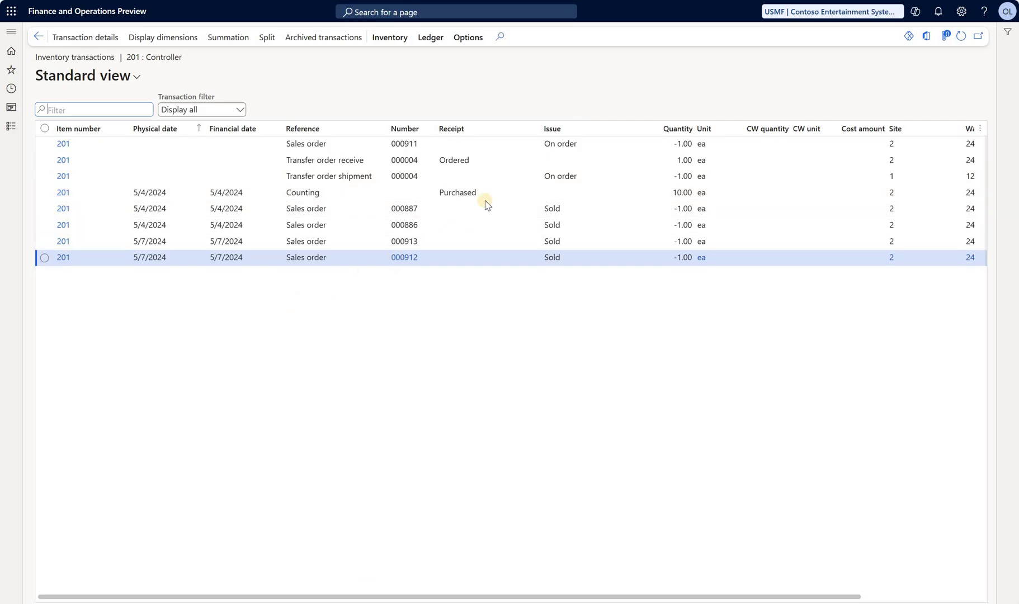
{"action": "left_click", "coordinate": [521, 195]}
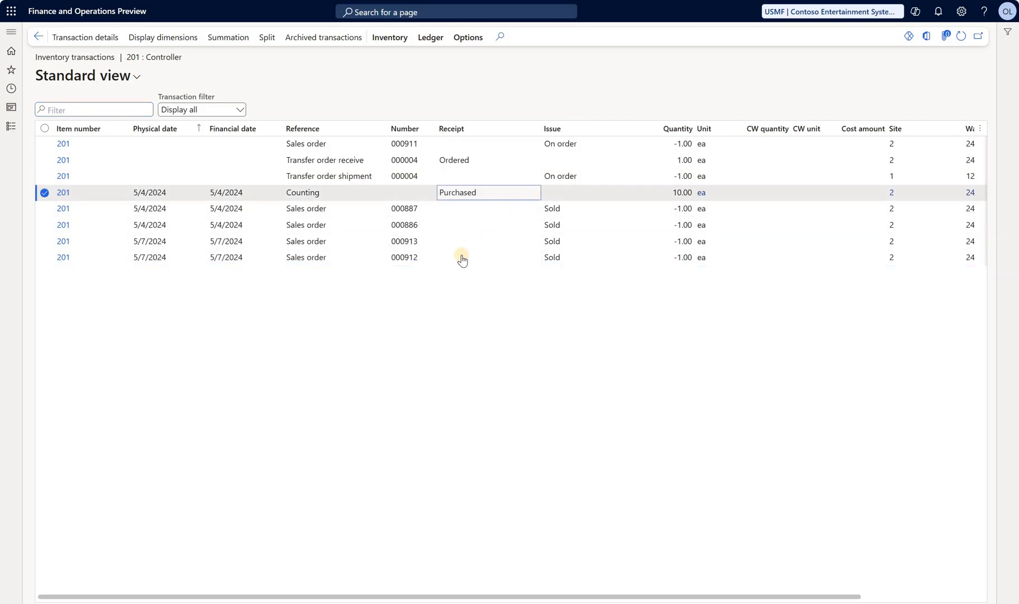
{"action": "left_click", "coordinate": [455, 258]}
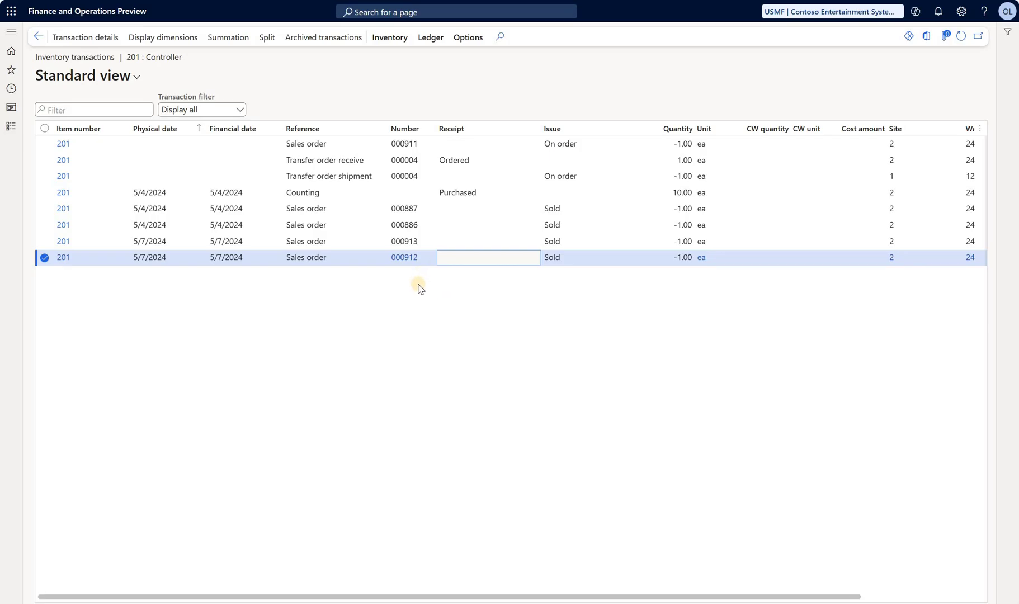
{"action": "key", "text": "Escape"}
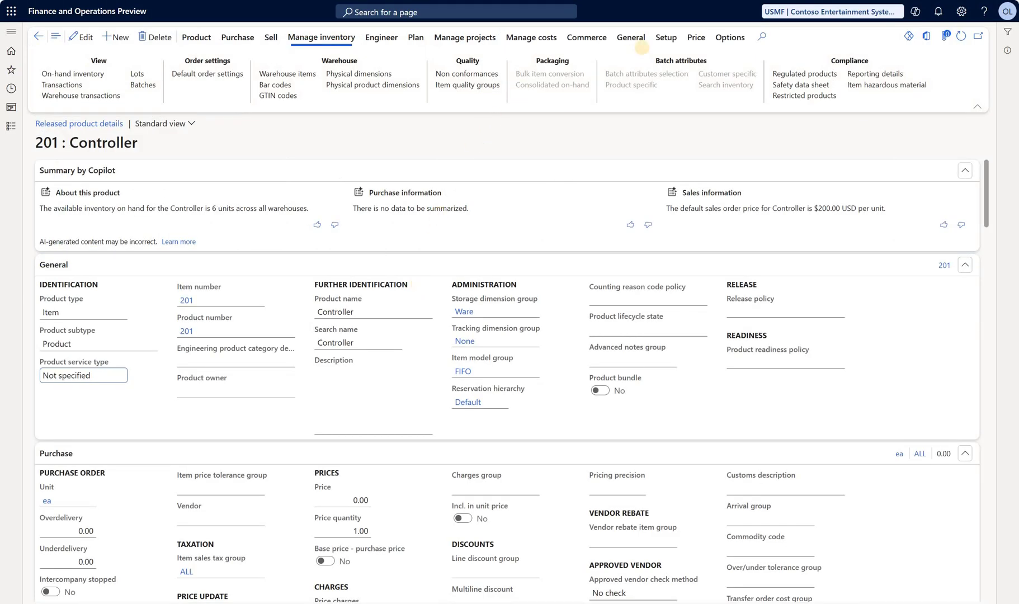
Step: Launch Rename item number from item 201's General actions
{"action": "left_click", "coordinate": [631, 38]}
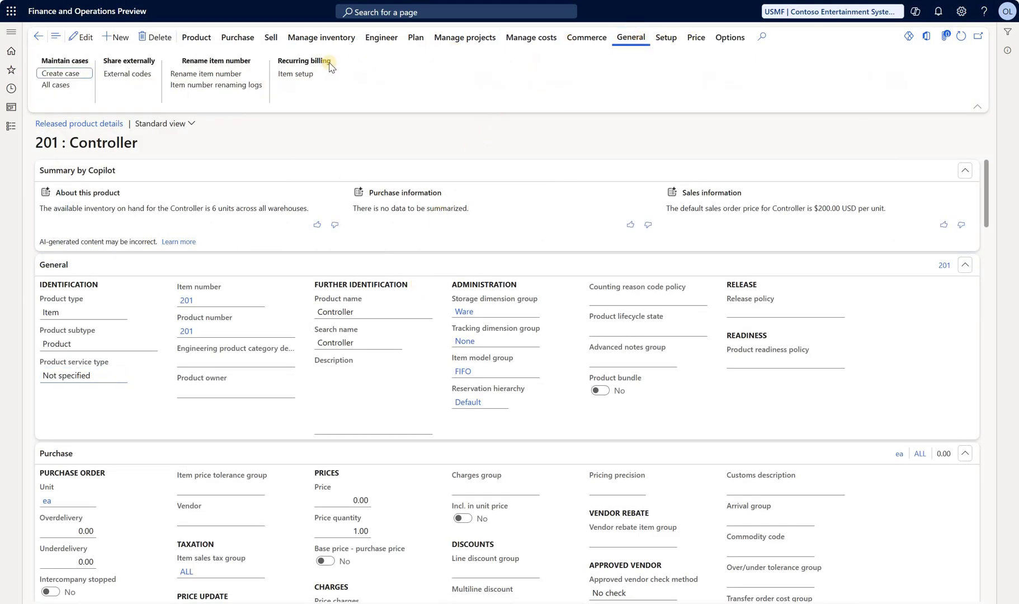
{"action": "left_click", "coordinate": [244, 75]}
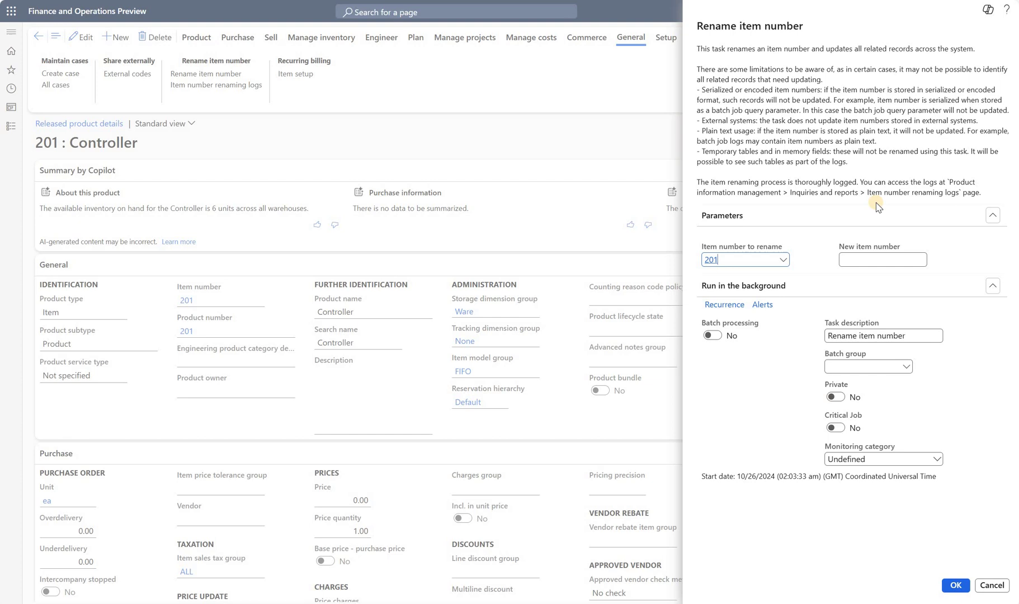
Step: Enter 201-NEW as the new item number and run the rename
{"action": "left_click", "coordinate": [869, 259]}
{"action": "type", "text": "201-NEW"}
{"action": "left_click", "coordinate": [944, 588]}
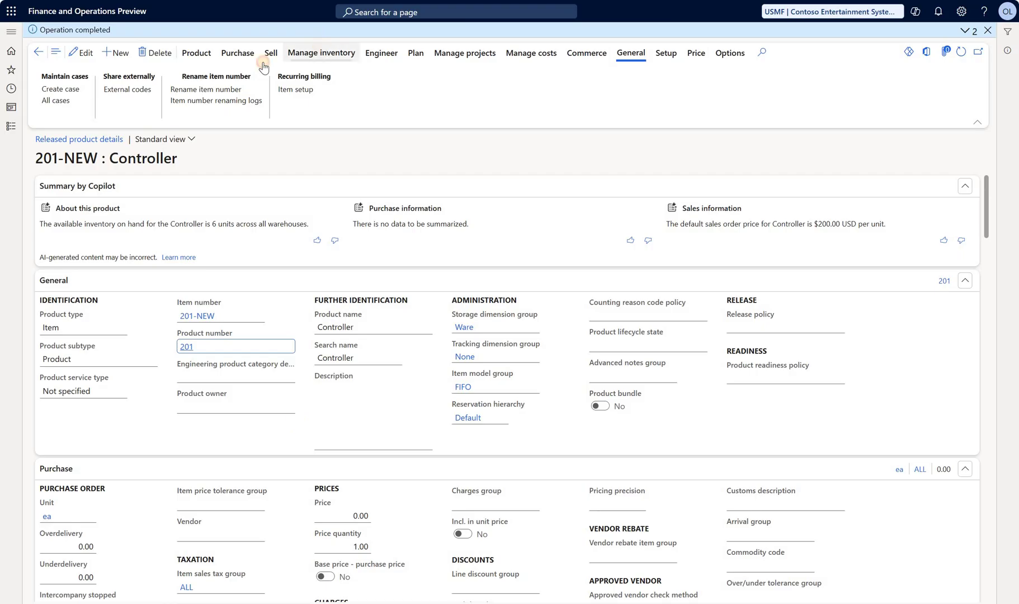
Step: Open 201-NEW's inventory transactions and drill into sales order 000912
{"action": "left_click", "coordinate": [320, 52]}
{"action": "left_click", "coordinate": [61, 100]}
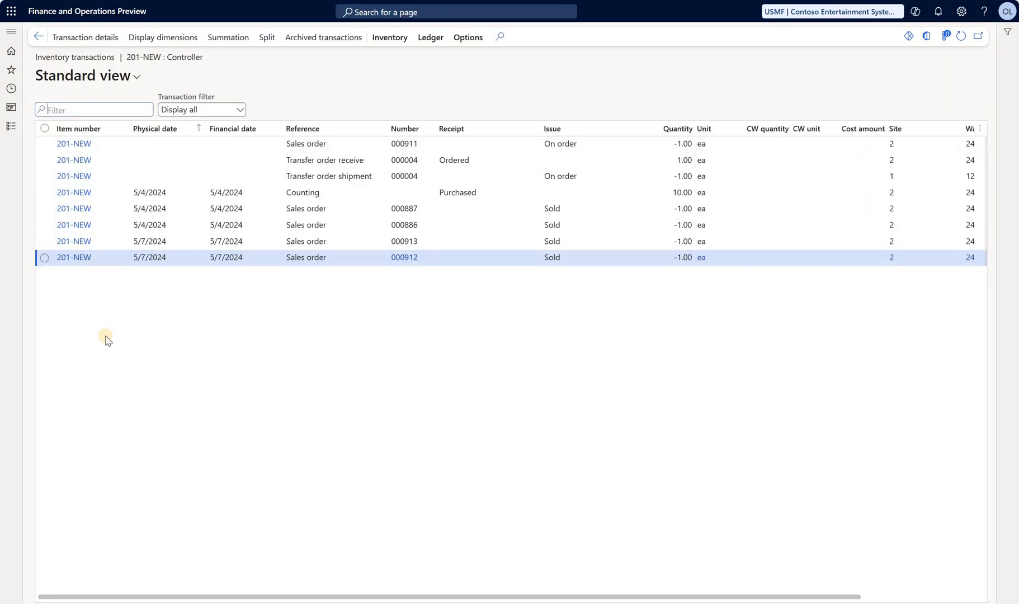
{"action": "left_click", "coordinate": [410, 263]}
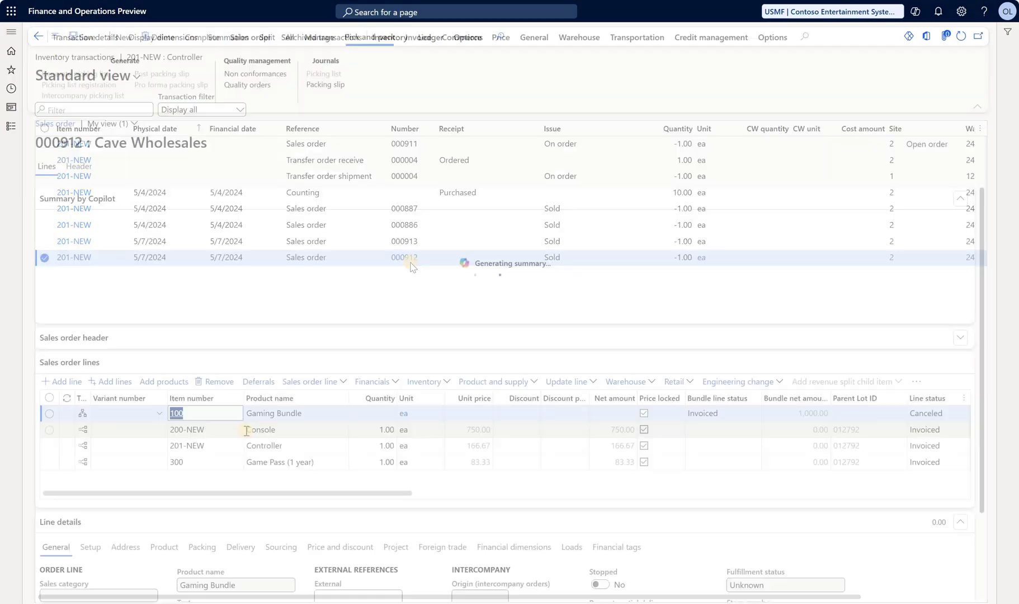
Step: Check that the 201-NEW Controller line appears on packing slip 000912's lines
{"action": "left_click", "coordinate": [218, 445]}
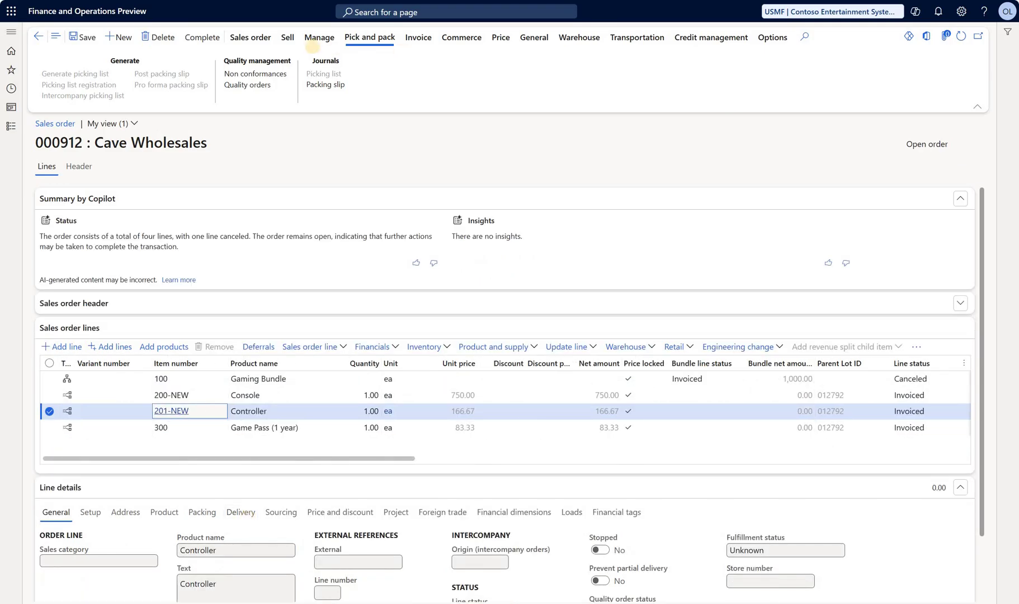
{"action": "left_click", "coordinate": [313, 87]}
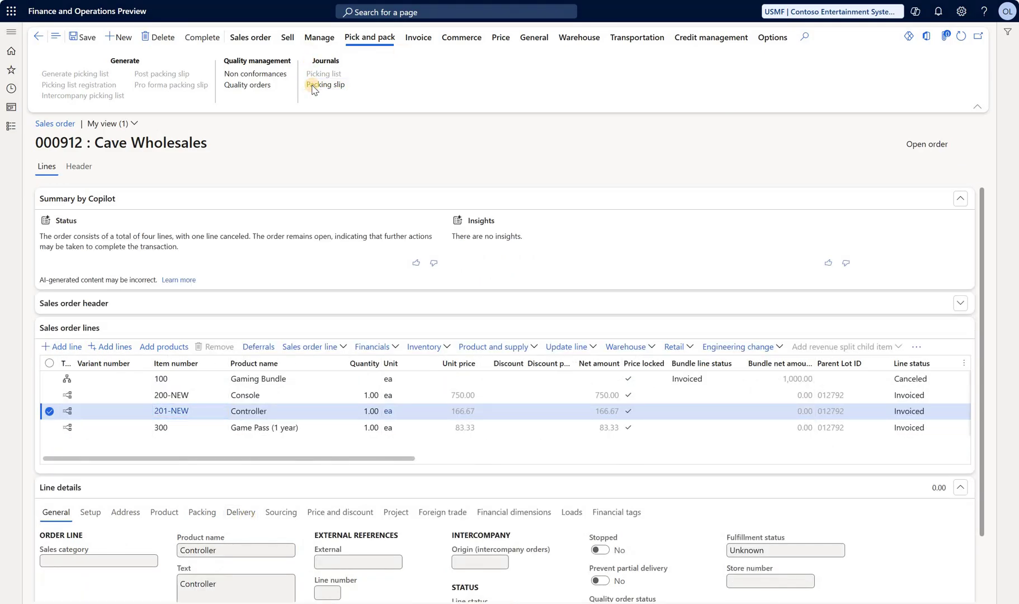
{"action": "left_click", "coordinate": [89, 101]}
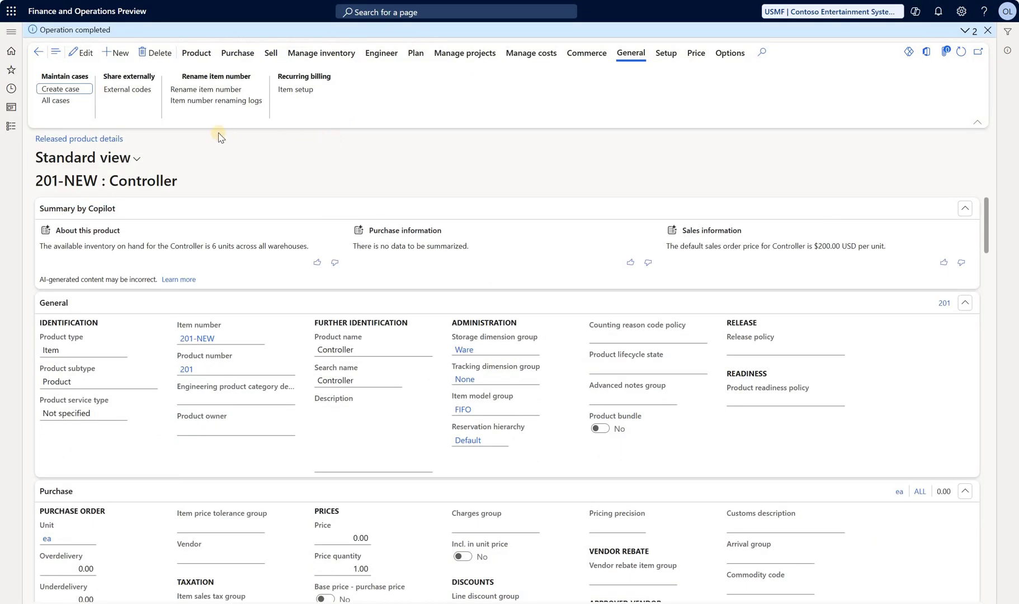
Step: Check the renaming log entry for 201 to 201-NEW, then go back to Released products
{"action": "left_click", "coordinate": [230, 101]}
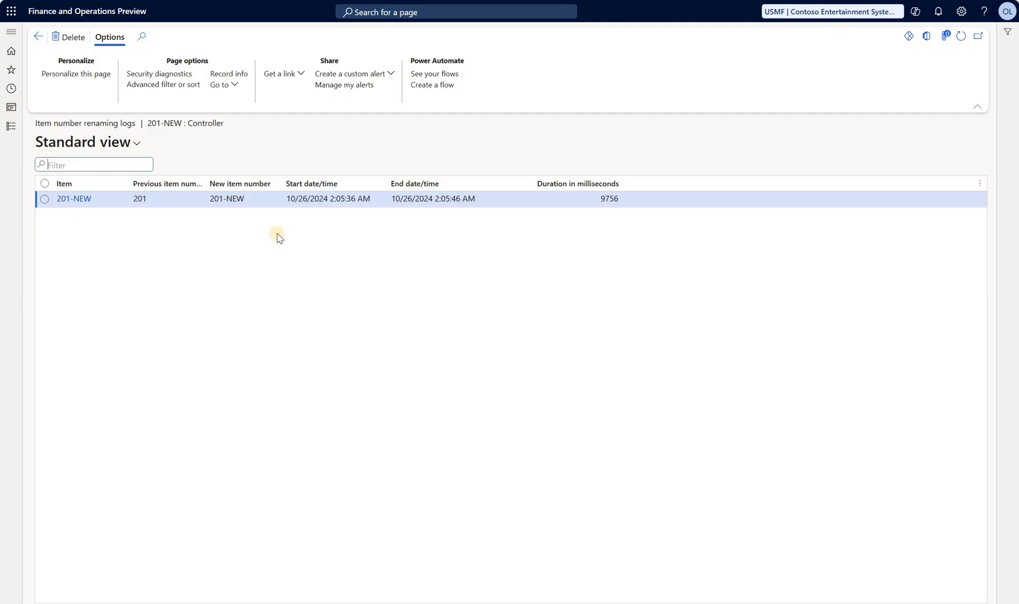
{"action": "key", "text": "Escape"}
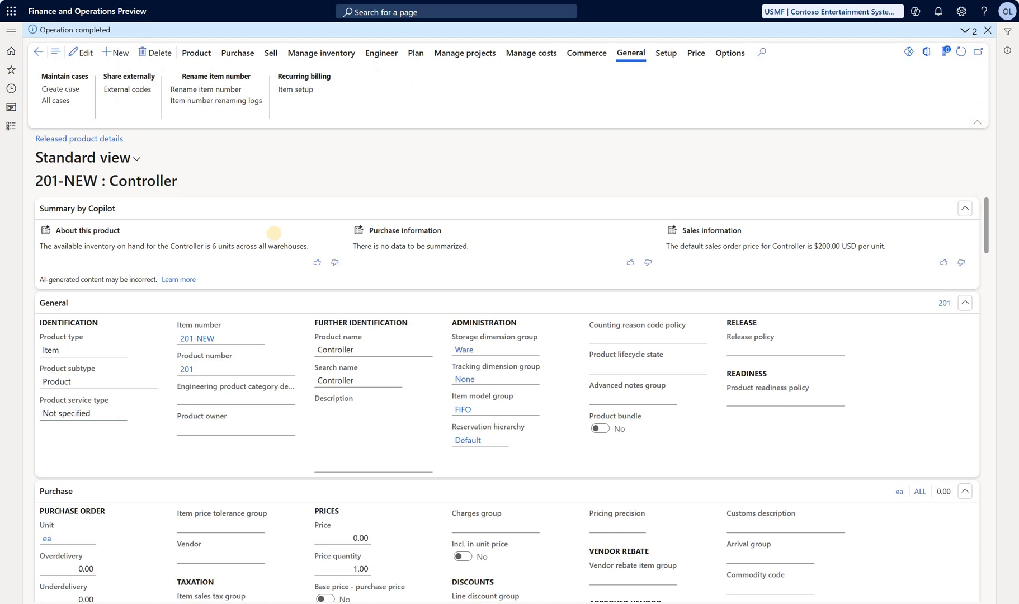
{"action": "key", "text": "Escape"}
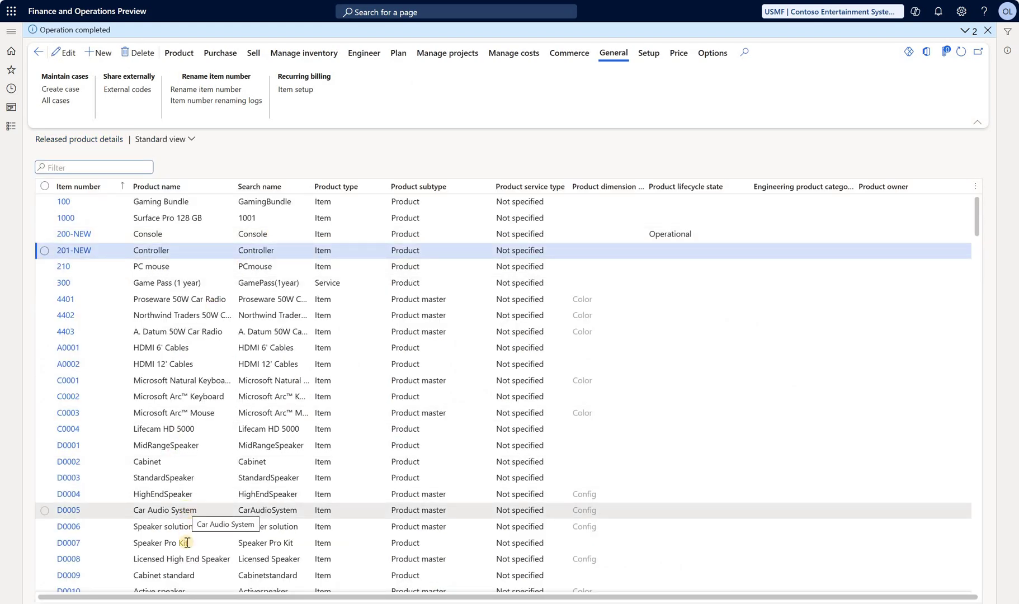
Step: Select product D0004 HighEndSpeaker, review its inventory transactions, and bring up its rename actions
{"action": "left_click", "coordinate": [76, 494]}
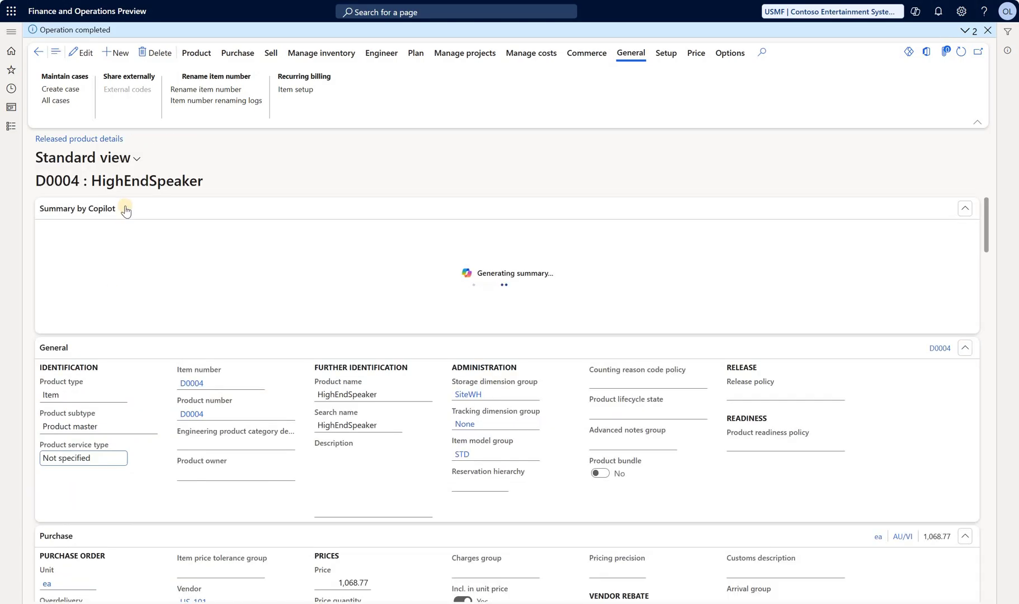
{"action": "left_click", "coordinate": [96, 101]}
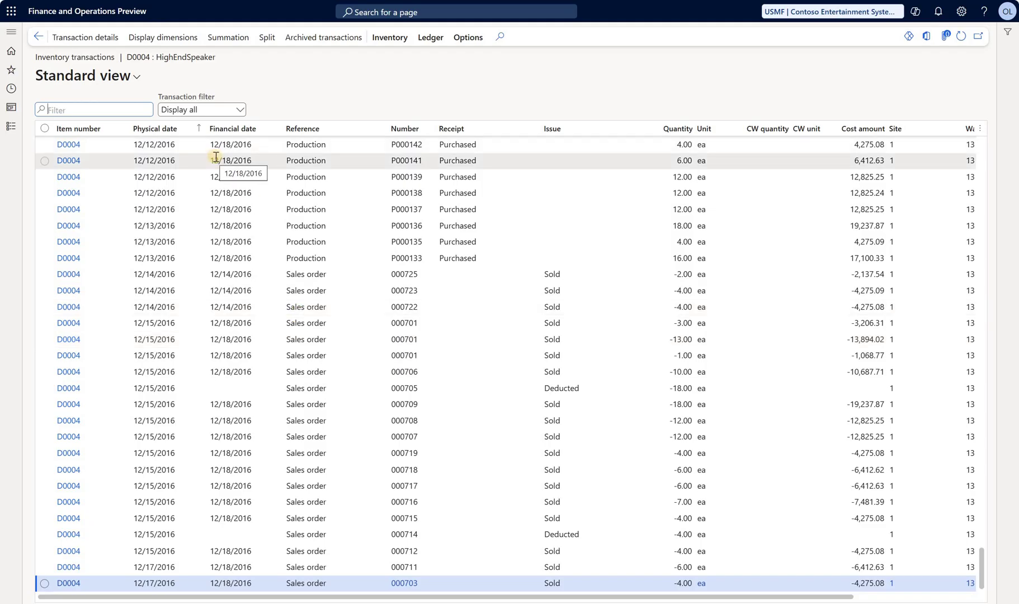
{"action": "key", "text": "Escape"}
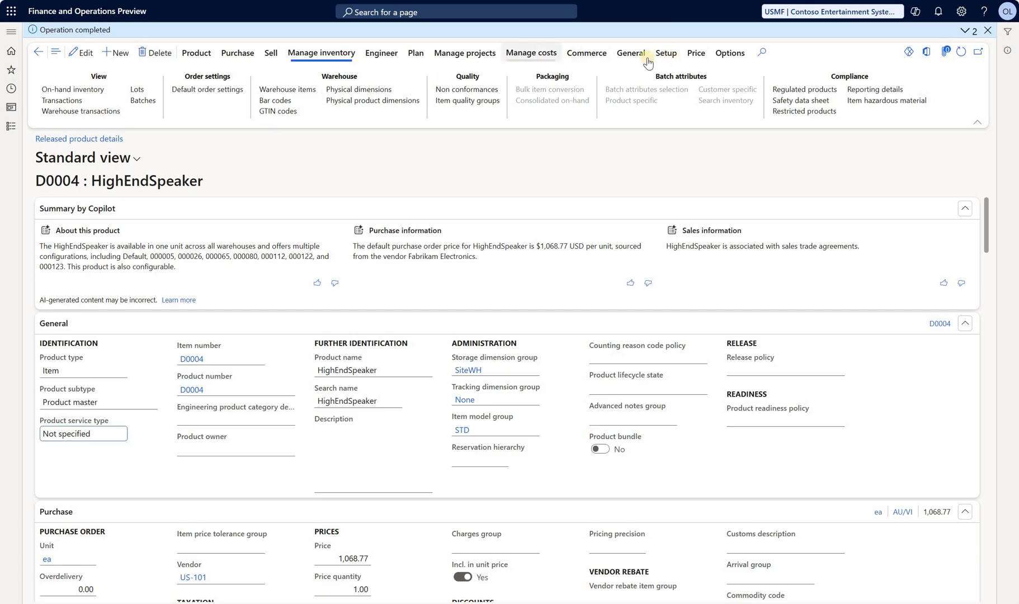
{"action": "left_click", "coordinate": [631, 53]}
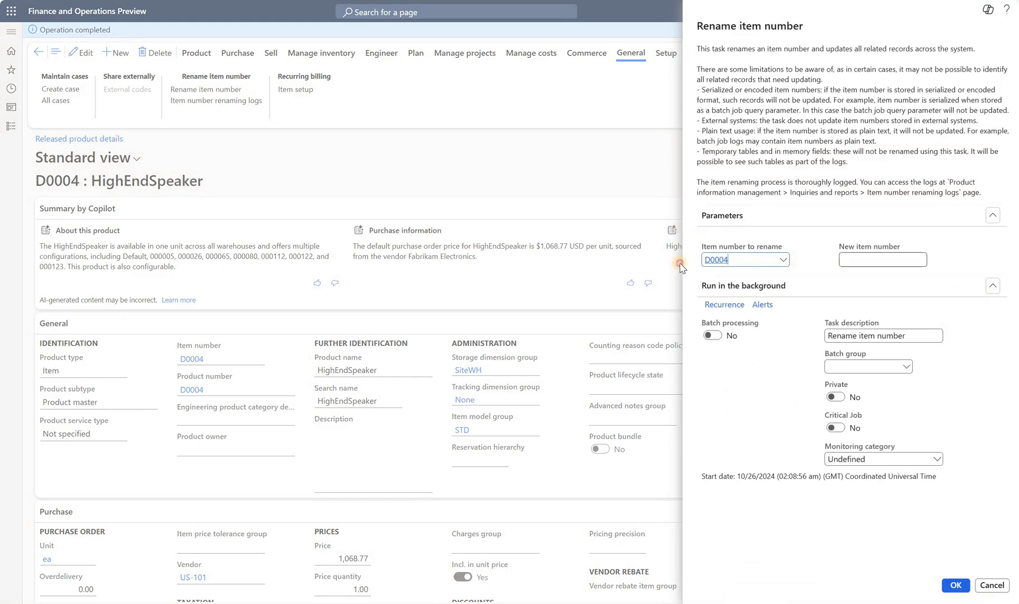
Step: Enter D0004-NEW as the new item number, built from the copied D0004, and run the rename
{"action": "double_click", "coordinate": [732, 263]}
{"action": "key", "text": "ctrl+c"}
{"action": "left_click", "coordinate": [897, 261]}
{"action": "key", "text": "ctrl+v"}
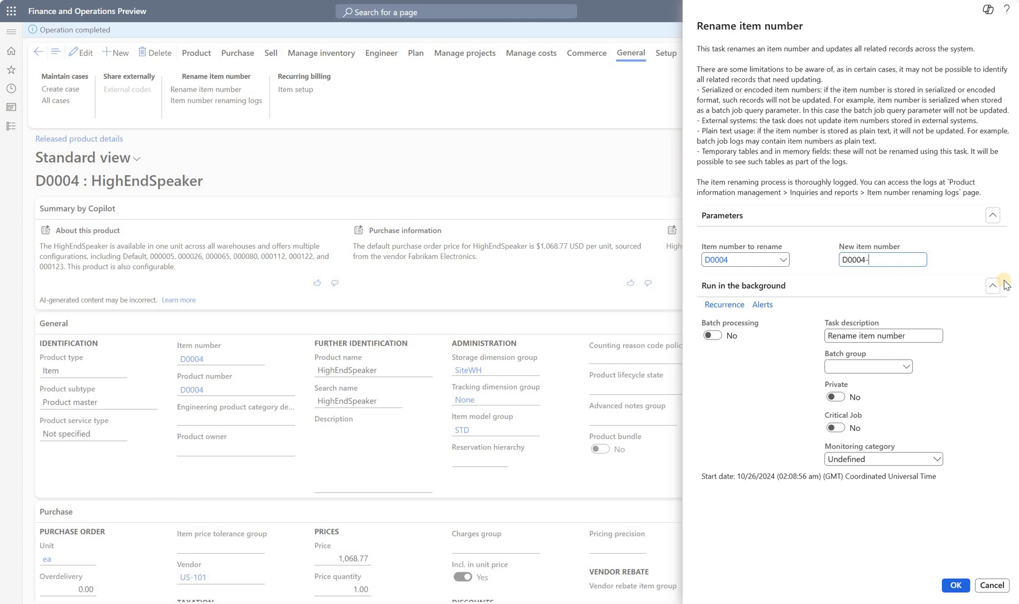
{"action": "type", "text": "-NEW"}
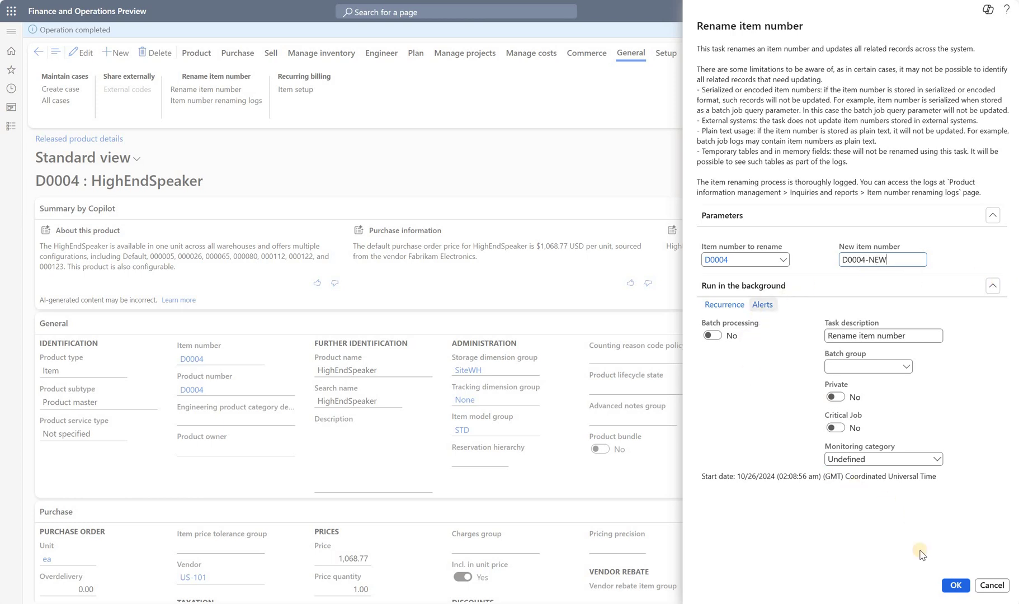
{"action": "left_click", "coordinate": [954, 584]}
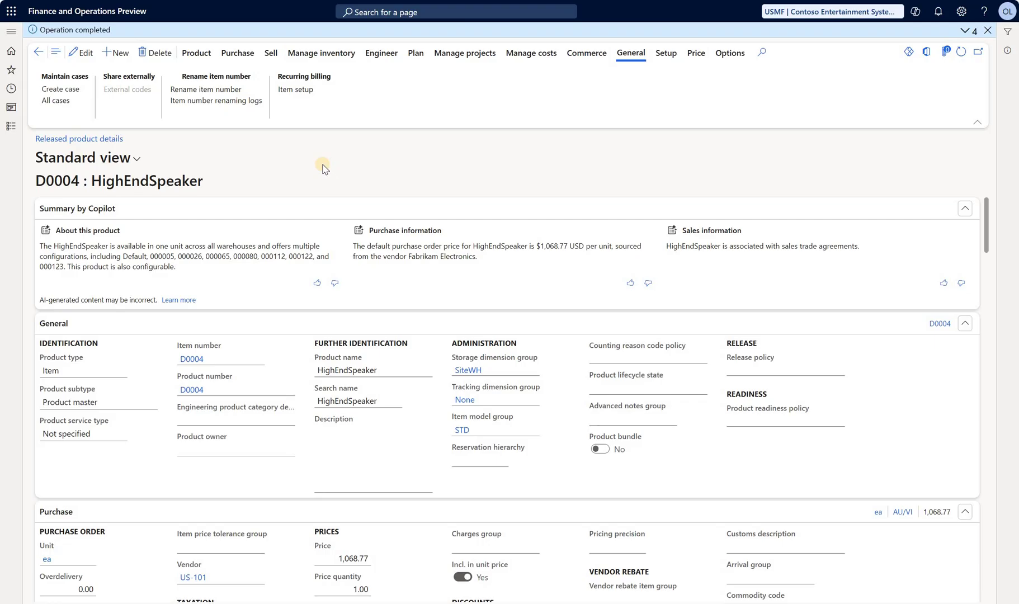
Step: Refresh to show D0004-NEW and check production order P000133's report-as-finished journal 00683
{"action": "left_click", "coordinate": [960, 52]}
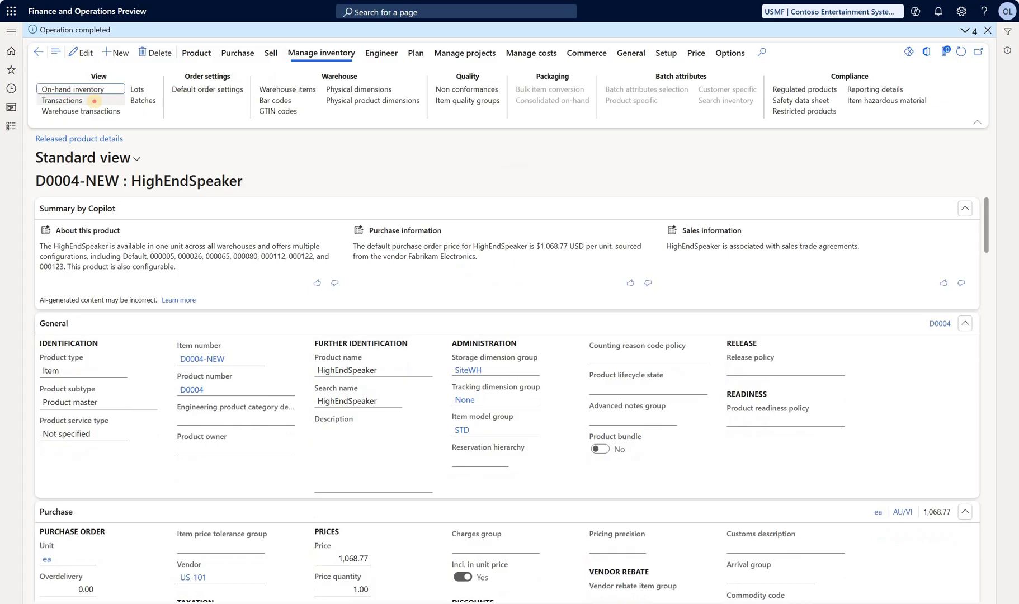
{"action": "left_click", "coordinate": [97, 104]}
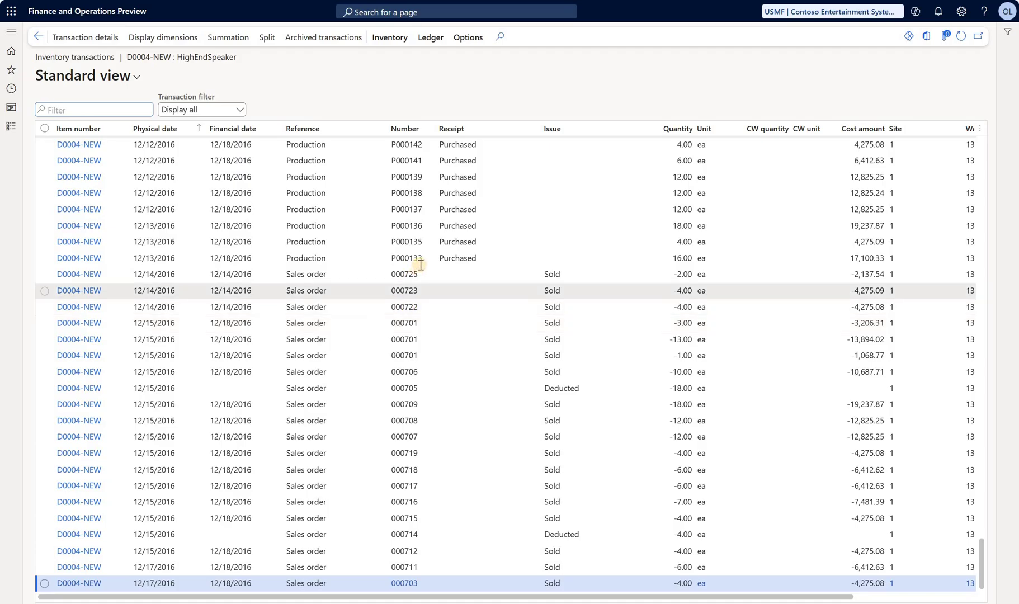
{"action": "left_click", "coordinate": [403, 259]}
{"action": "left_click", "coordinate": [404, 258]}
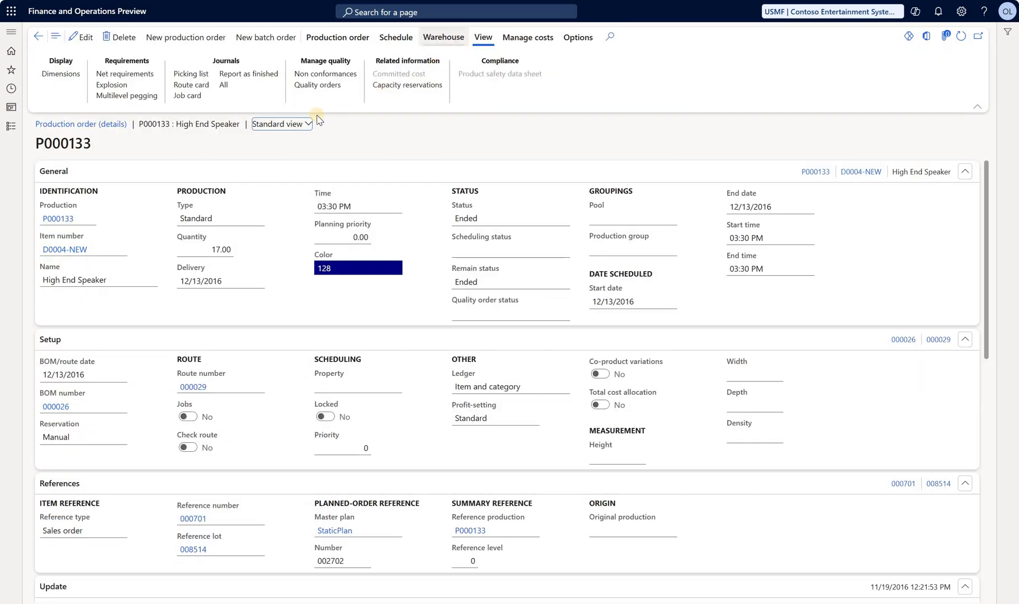
{"action": "left_click", "coordinate": [269, 75]}
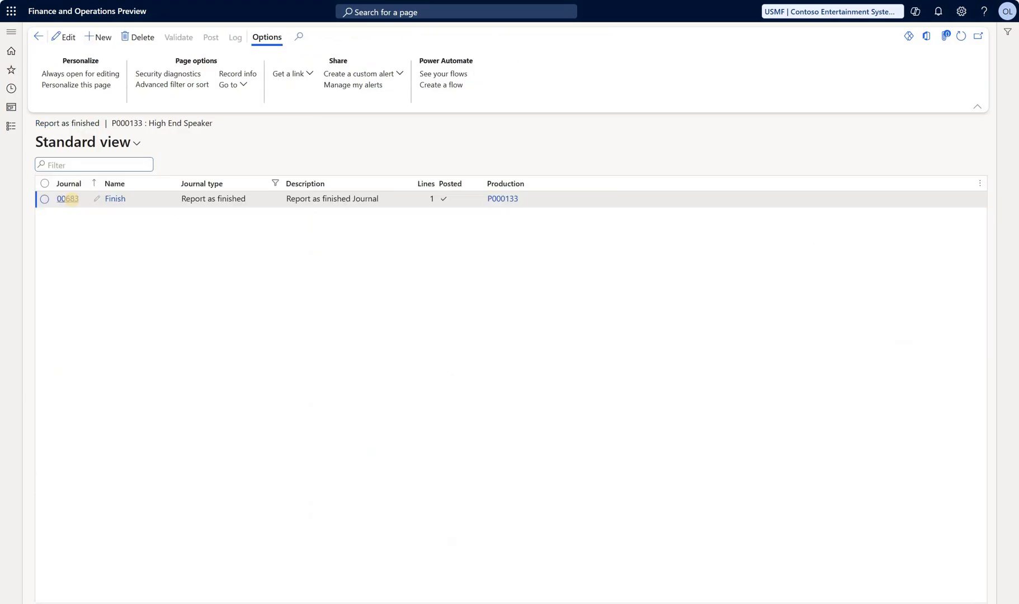
{"action": "left_click", "coordinate": [71, 201]}
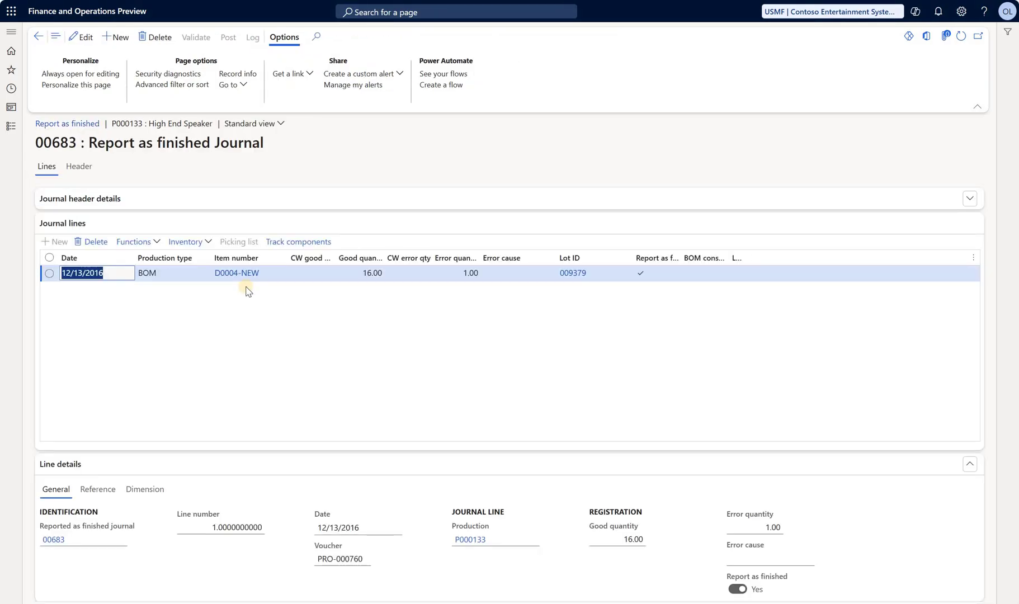
{"action": "left_click", "coordinate": [246, 274]}
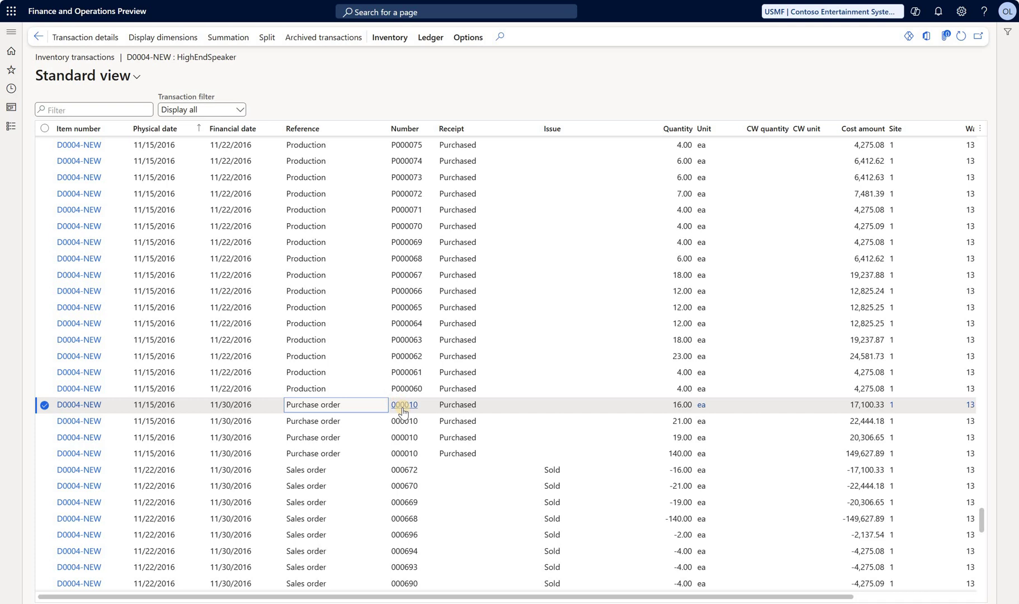
Step: Check purchase order 000010's product receipt journal, then return to the D0004-NEW product
{"action": "left_click", "coordinate": [403, 408]}
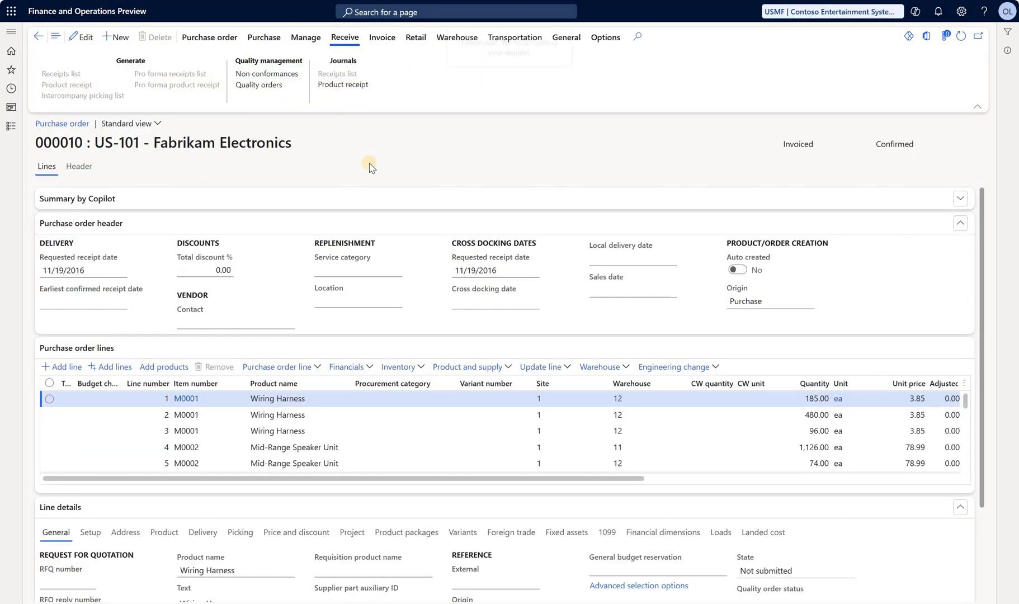
{"action": "key", "text": "Escape"}
{"action": "left_click", "coordinate": [89, 105]}
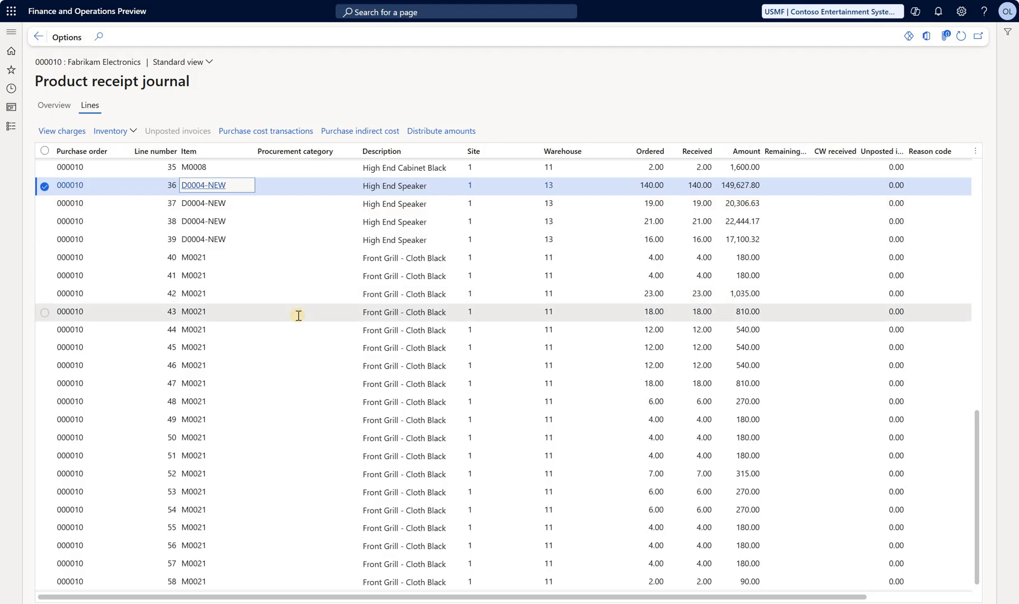
{"action": "key", "text": "Escape"}
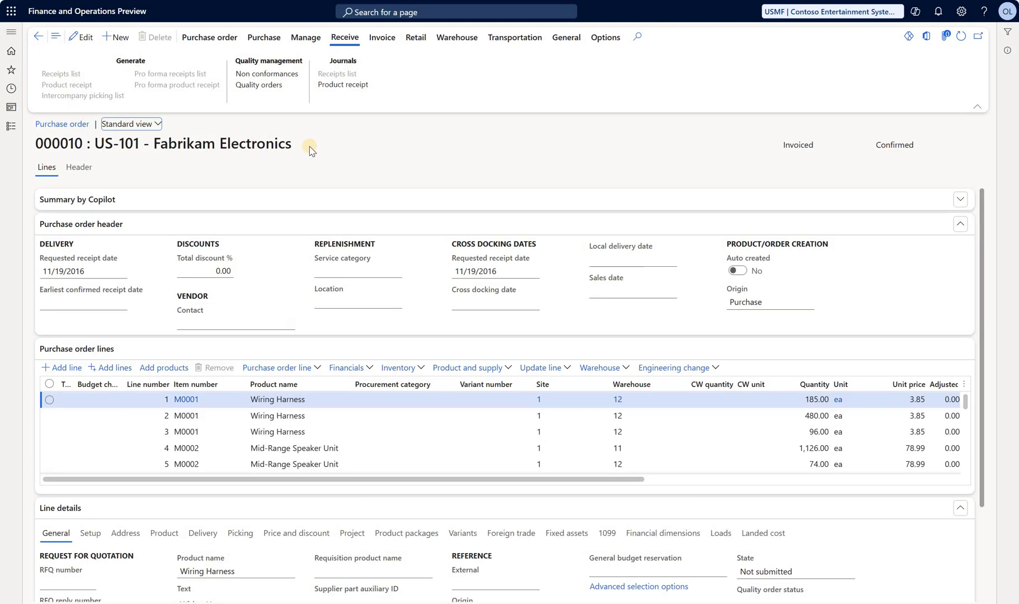
{"action": "key", "text": "Escape"}
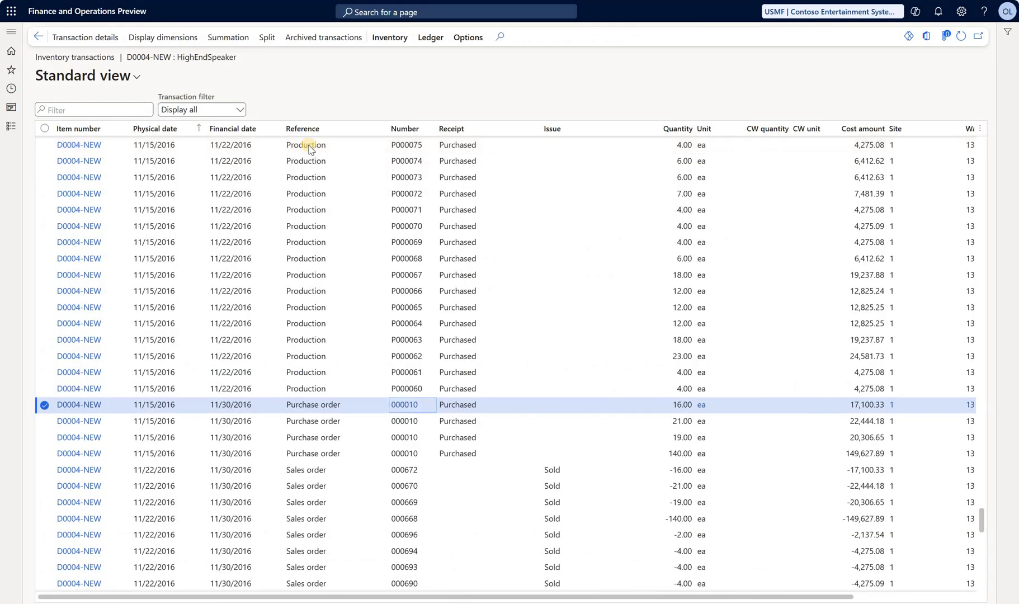
{"action": "key", "text": "Escape"}
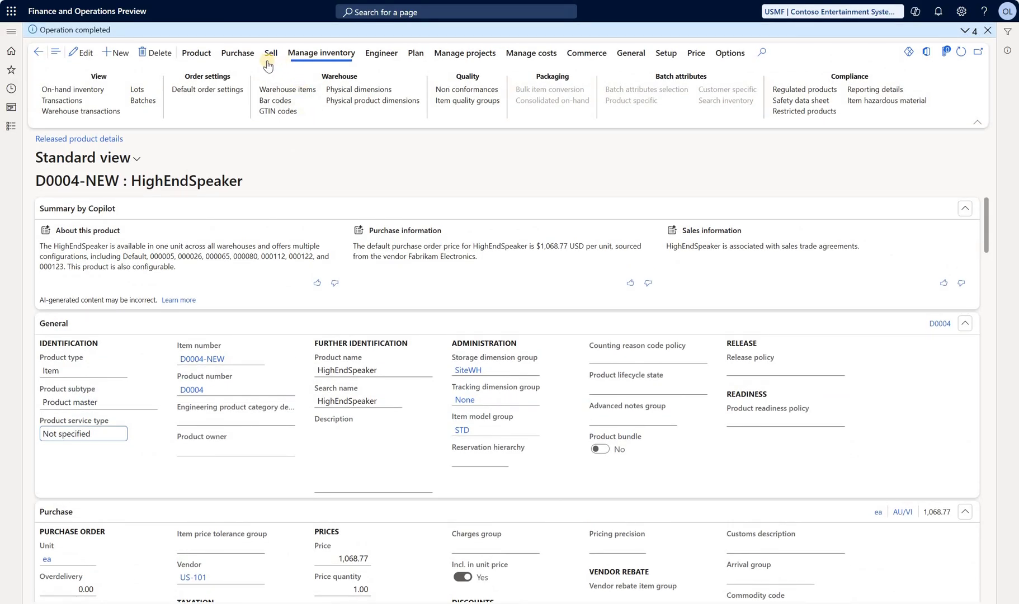
Step: View D0004-NEW's released product variants, then open its renaming log recording D0004 to D0004-NEW
{"action": "left_click", "coordinate": [197, 53]}
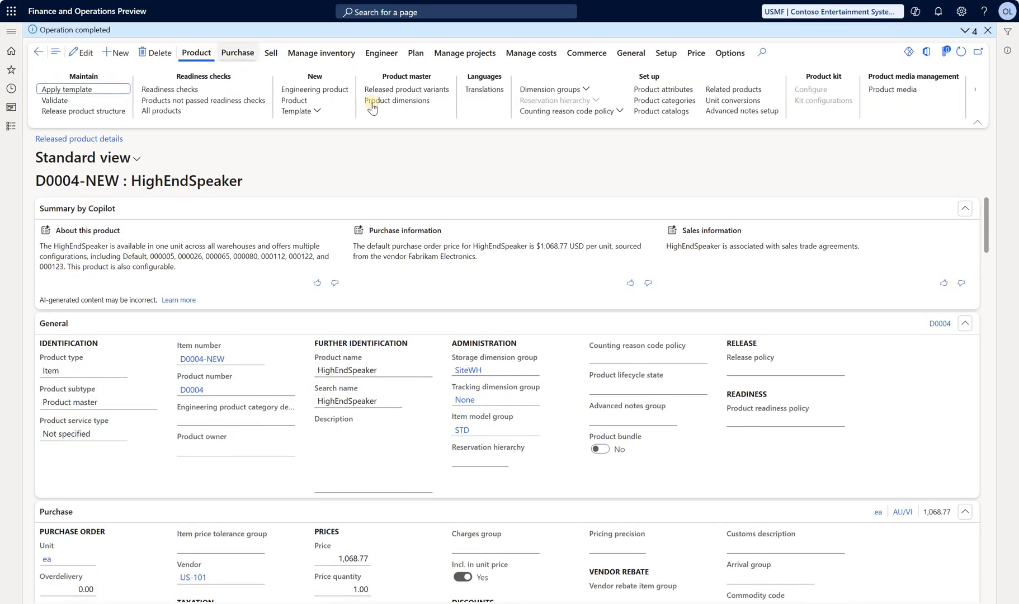
{"action": "left_click", "coordinate": [414, 100]}
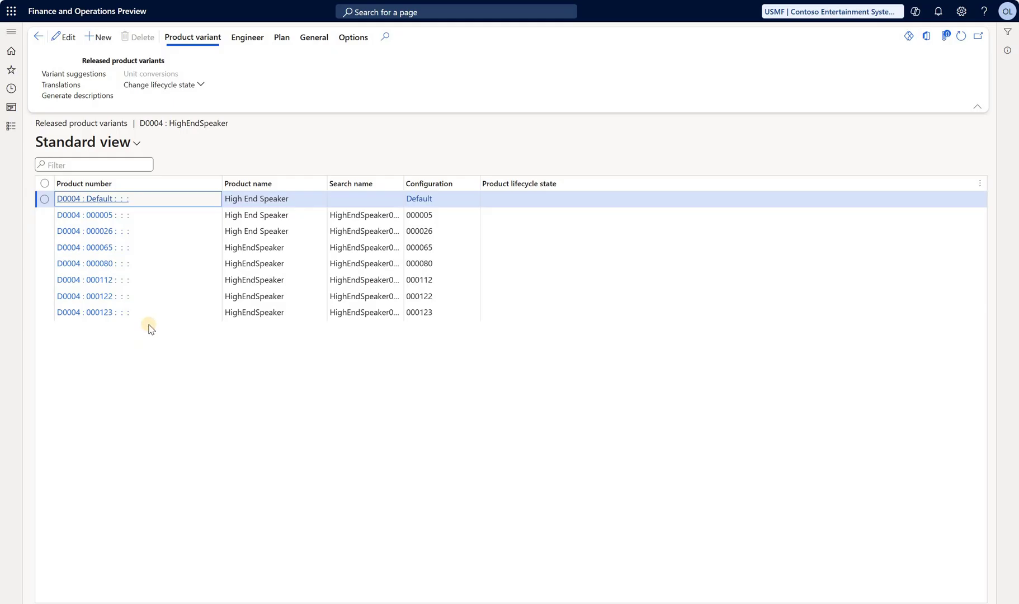
{"action": "left_click", "coordinate": [38, 36]}
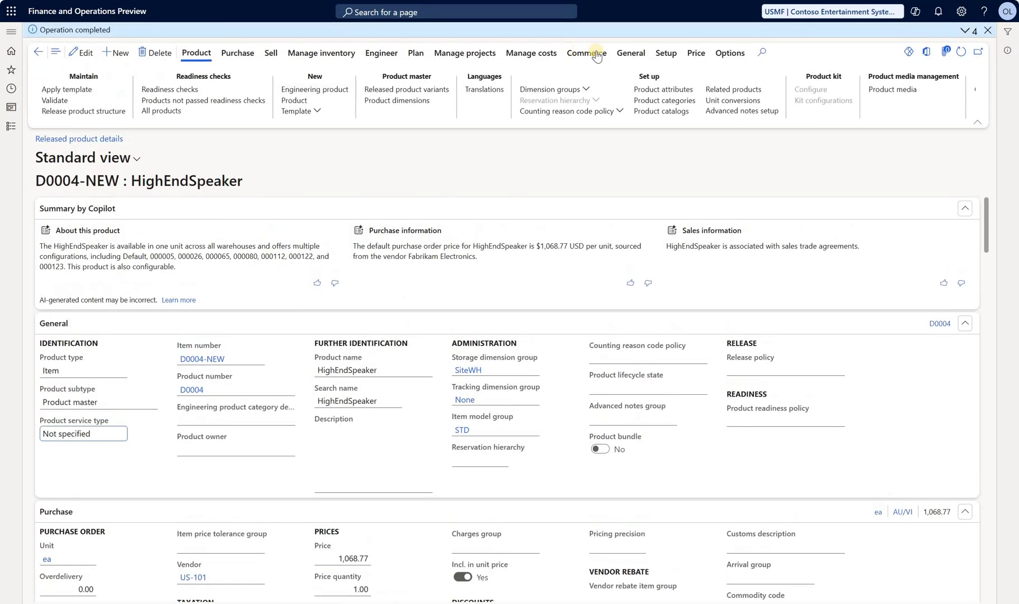
{"action": "left_click", "coordinate": [665, 53]}
{"action": "left_click", "coordinate": [210, 81]}
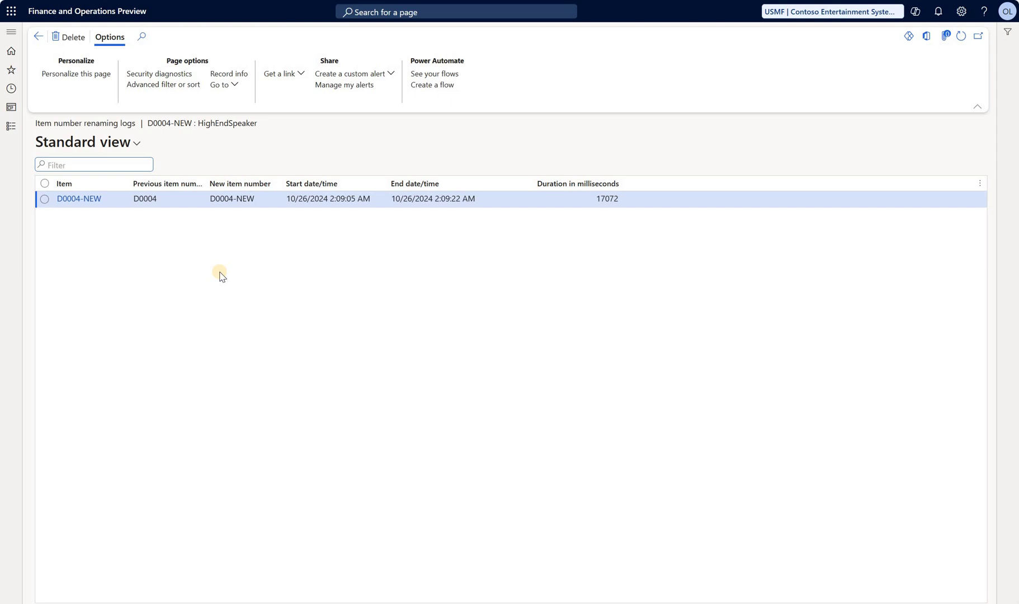
Step: Expand Product information management > Inquiries and reports in the navigation pane
{"action": "left_click", "coordinate": [11, 32]}
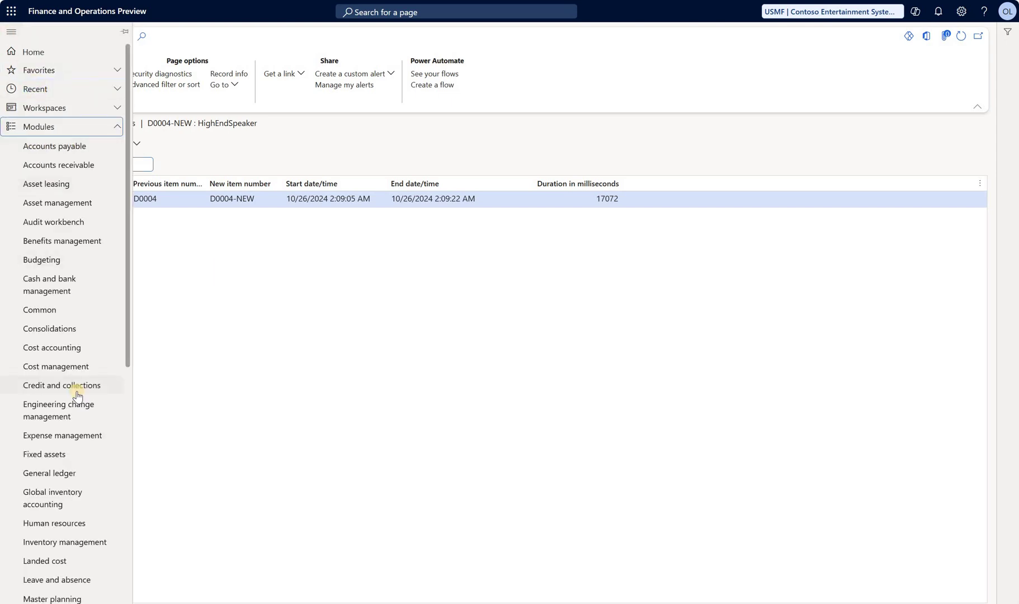
{"action": "scroll", "coordinate": [75, 386], "scroll_direction": "down", "scroll_amount": 6}
{"action": "left_click", "coordinate": [58, 302]}
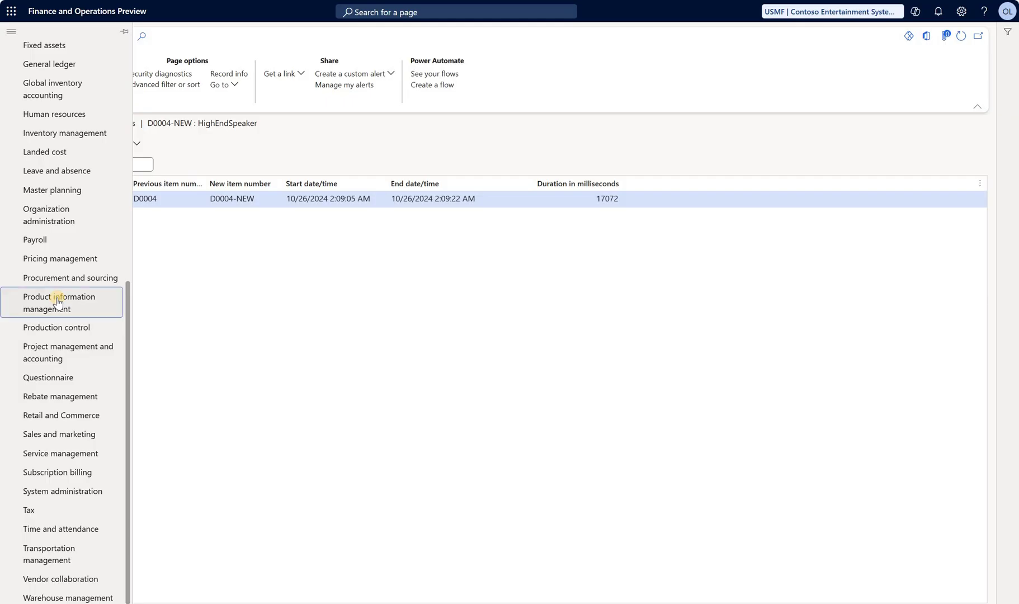
{"action": "left_click", "coordinate": [185, 513]}
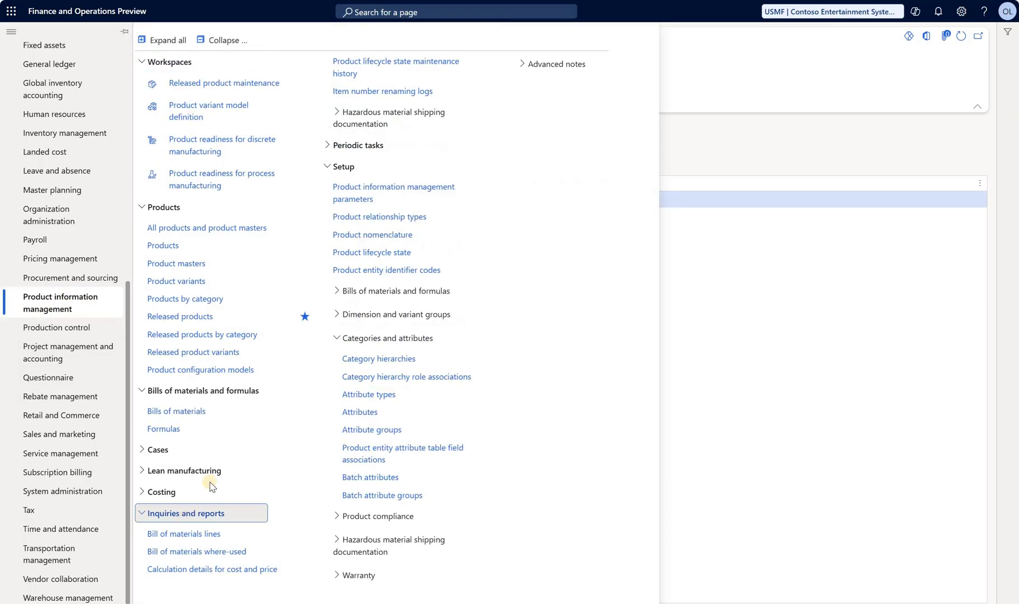
Step: Open the Item number renaming logs page
{"action": "left_click", "coordinate": [372, 93]}
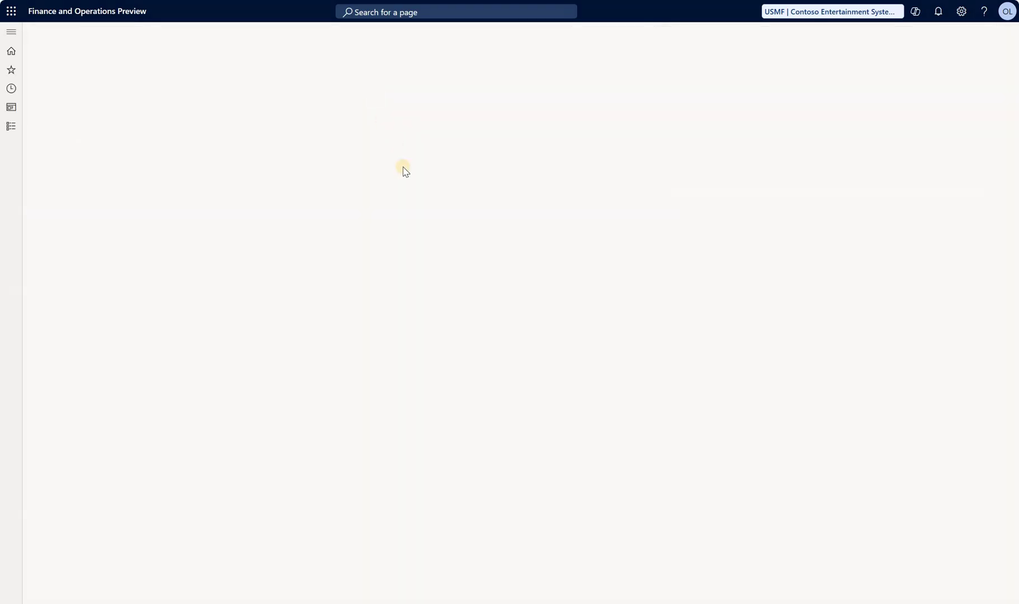